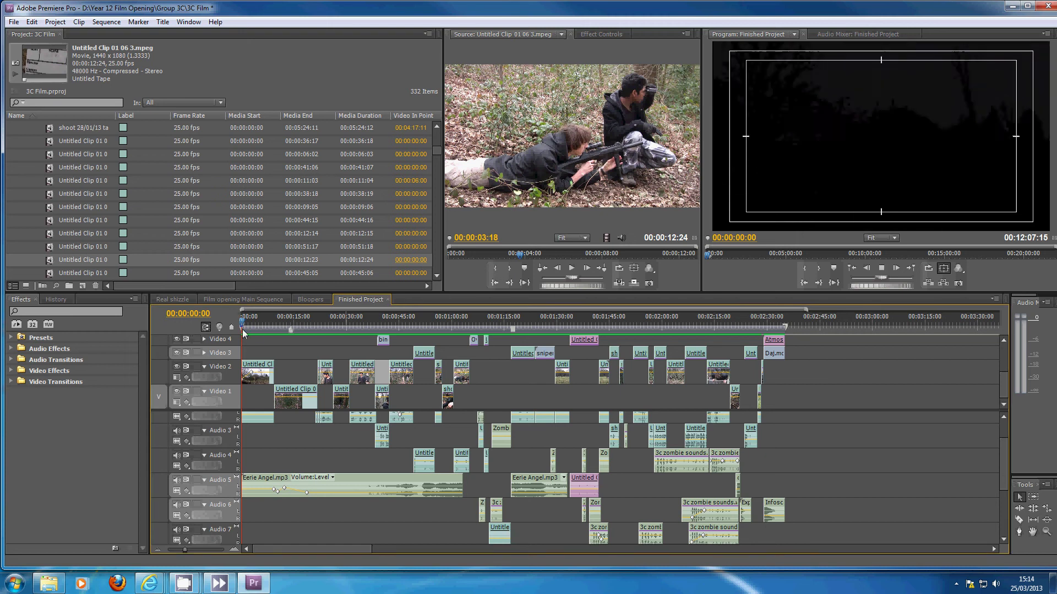
Step: Play the sequence from the start, then rewind to just before the opening title and replay it
{"action": "key", "text": "space"}
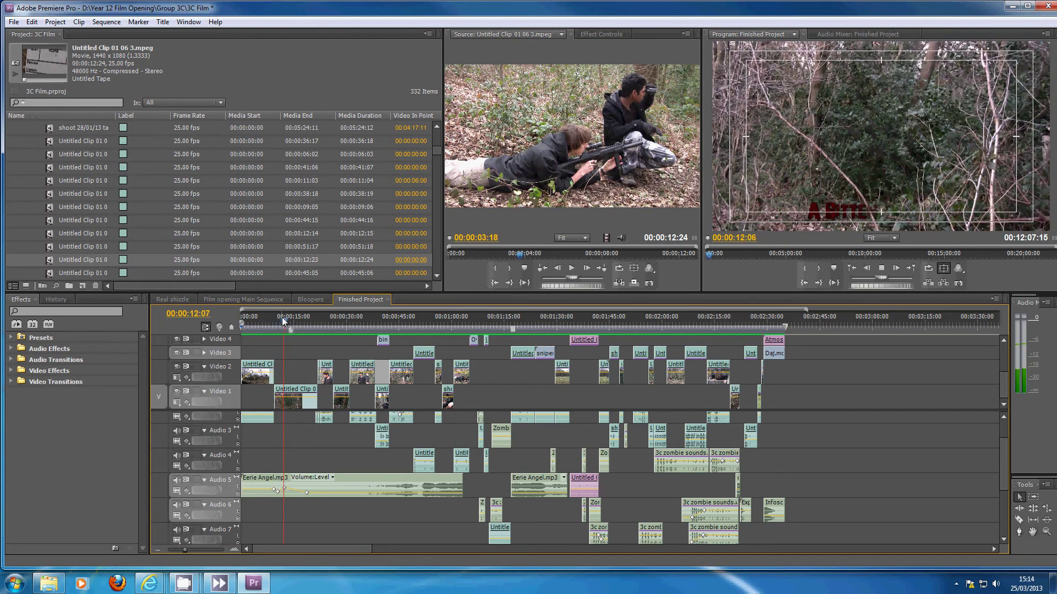
{"action": "left_click", "coordinate": [256, 324]}
{"action": "left_click_drag", "start_coordinate": [256, 327], "coordinate": [249, 326]}
{"action": "key", "text": "space"}
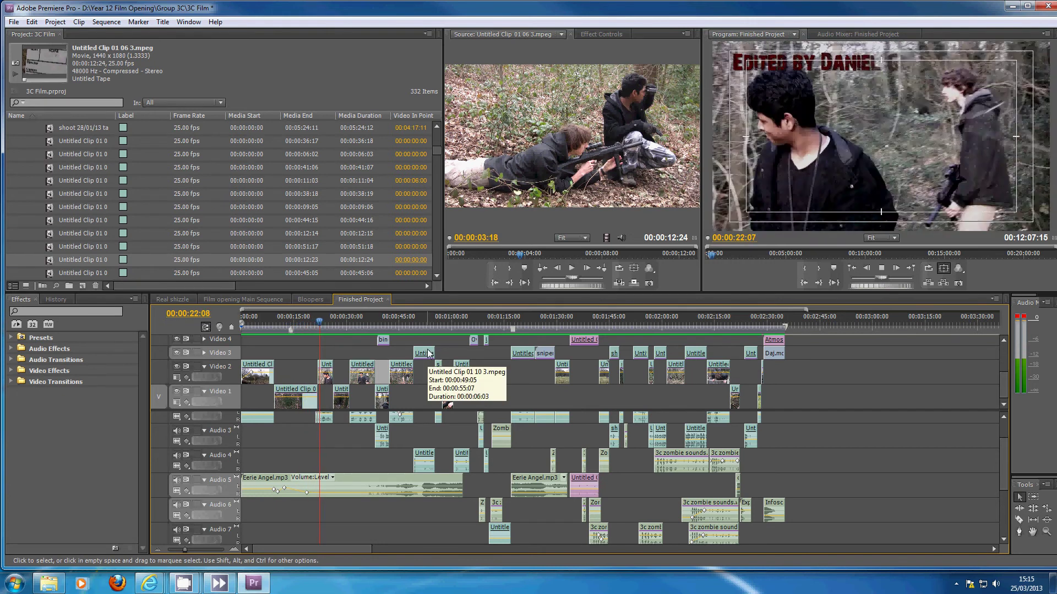
Step: Play the sequence from about 20 seconds, then scrub back to the editor credit shot
{"action": "left_click", "coordinate": [305, 321]}
{"action": "mouse_move", "coordinate": [305, 322]}
{"action": "left_mouse_down"}
{"action": "mouse_move", "coordinate": [319, 321]}
{"action": "mouse_move", "coordinate": [308, 322]}
{"action": "left_mouse_up"}
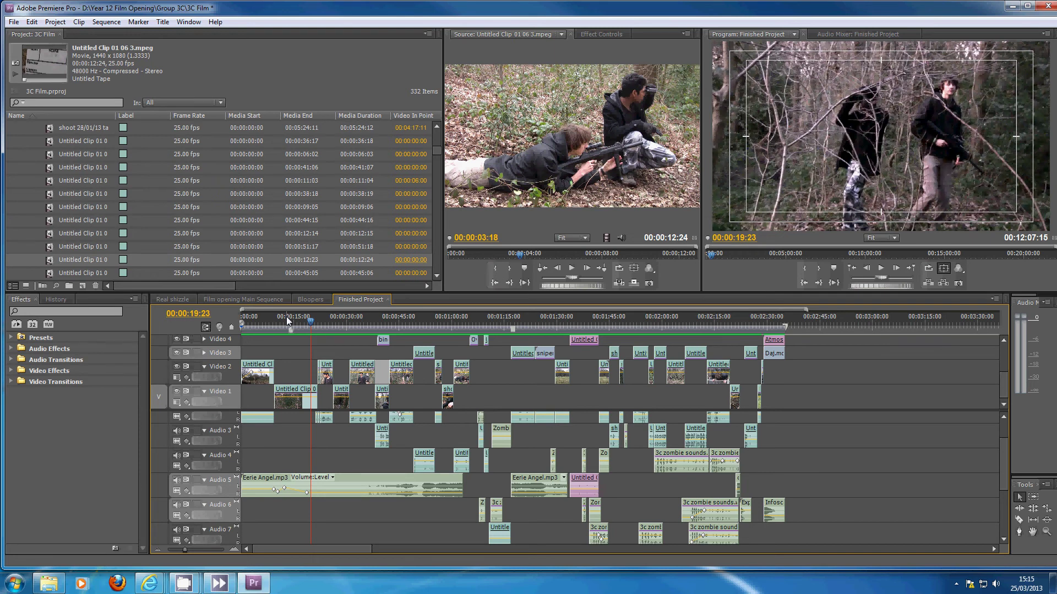
{"action": "key", "text": "space"}
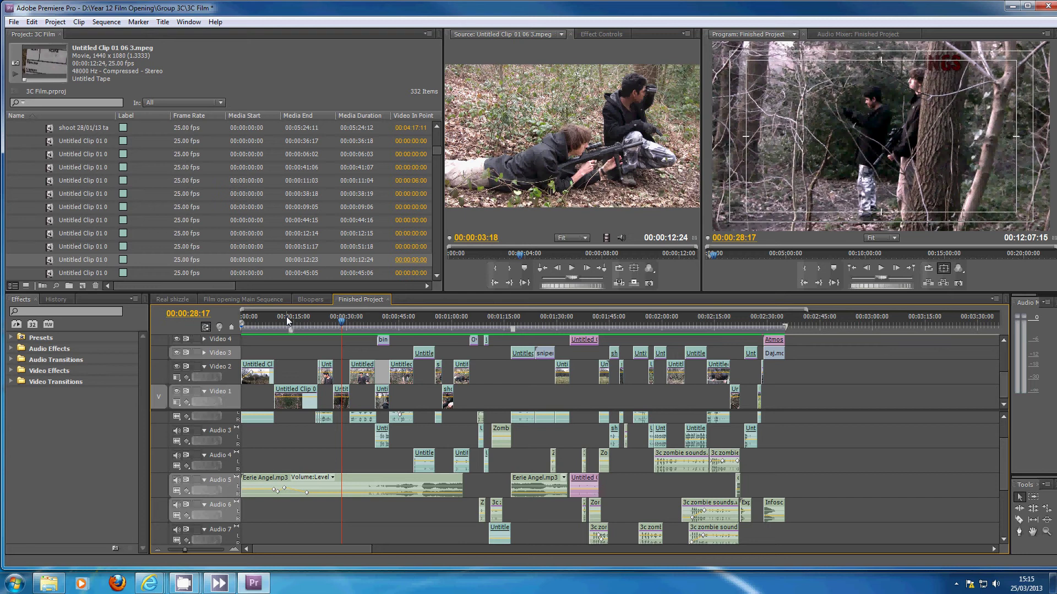
{"action": "left_click_drag", "start_coordinate": [303, 326], "coordinate": [328, 321]}
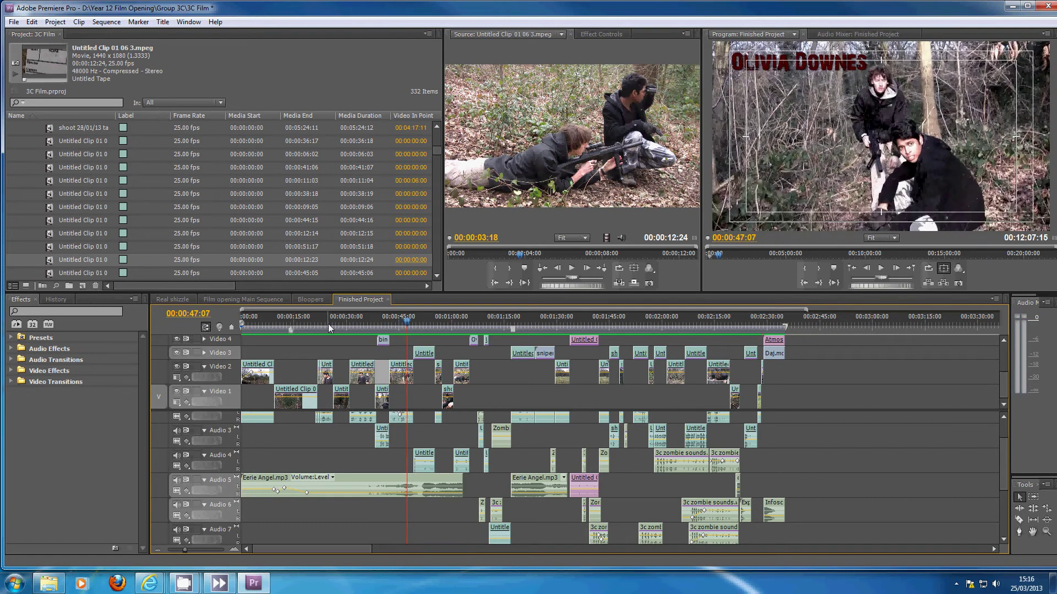
Step: Scrub from 17 to 29 seconds, replay from the editor credit at 26 seconds, then jump to 42 seconds
{"action": "left_click", "coordinate": [304, 327]}
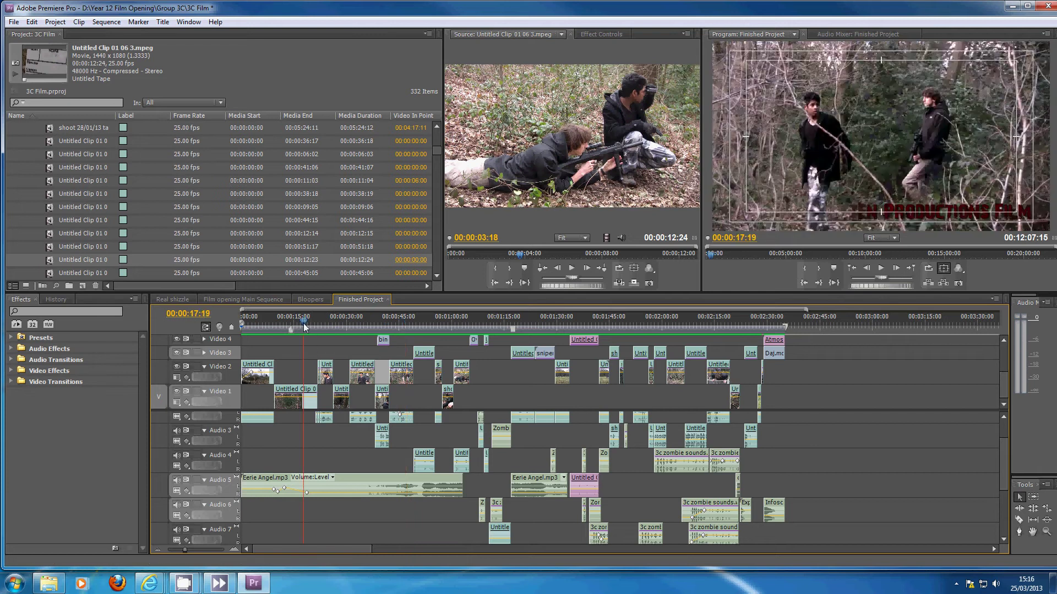
{"action": "left_click_drag", "start_coordinate": [307, 327], "coordinate": [409, 326]}
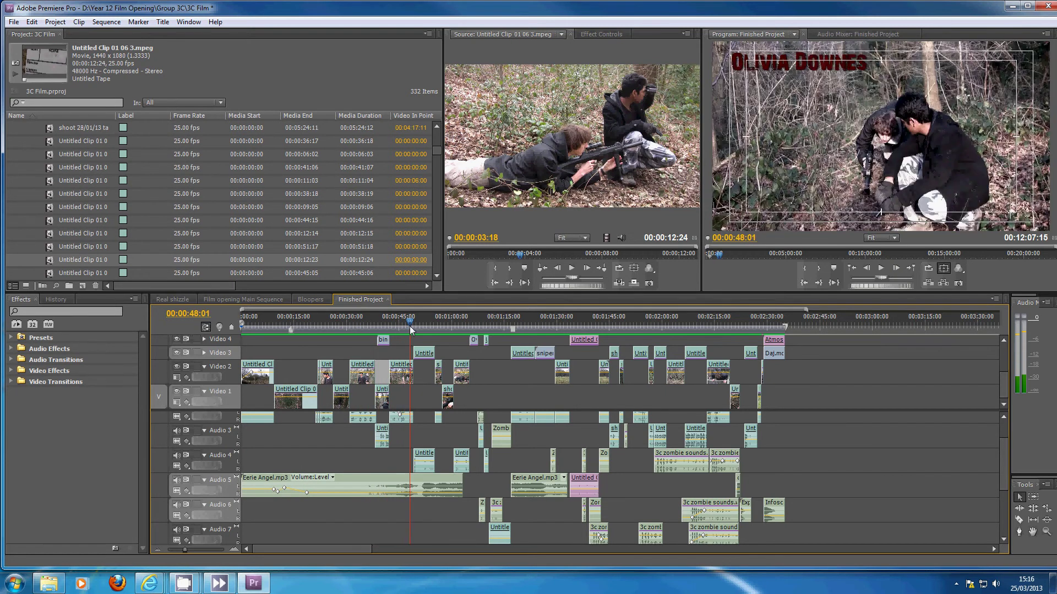
{"action": "left_click", "coordinate": [333, 324]}
{"action": "left_click_drag", "start_coordinate": [333, 323], "coordinate": [333, 325]}
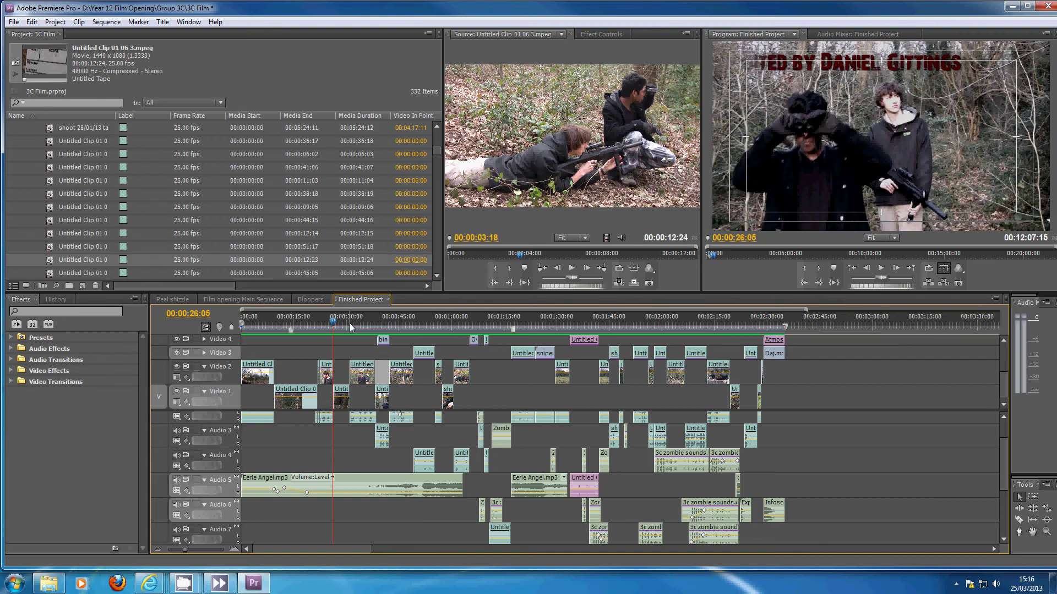
{"action": "key", "text": "space"}
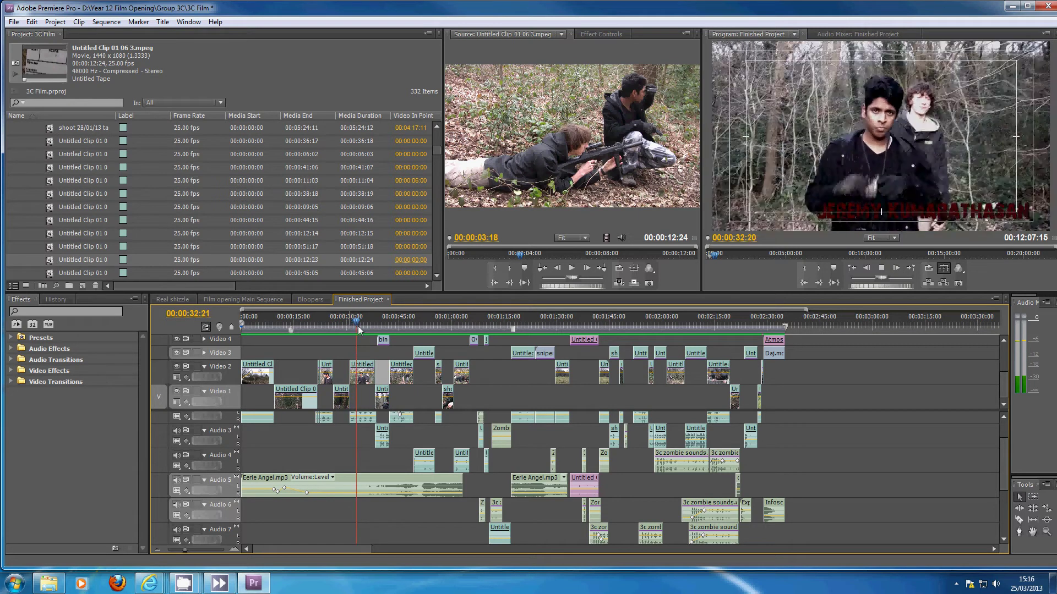
{"action": "left_click", "coordinate": [391, 325]}
Step: Resume playback from the 47-second cast credit, then rewind to about 53 seconds and play the sniper shots
{"action": "left_click", "coordinate": [404, 326]}
{"action": "key", "text": "space"}
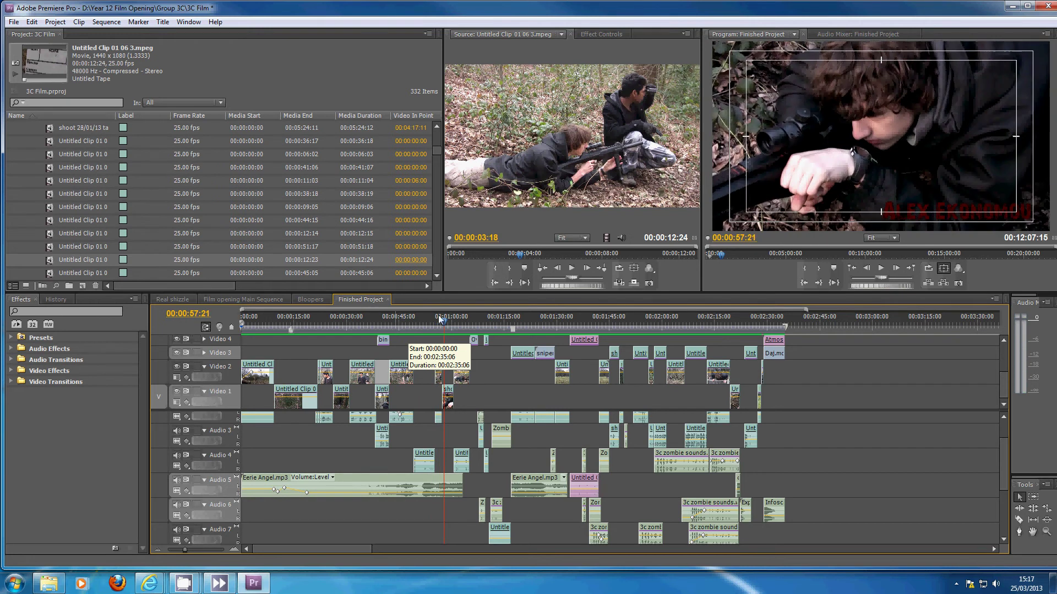
{"action": "left_click_drag", "start_coordinate": [443, 322], "coordinate": [425, 322]}
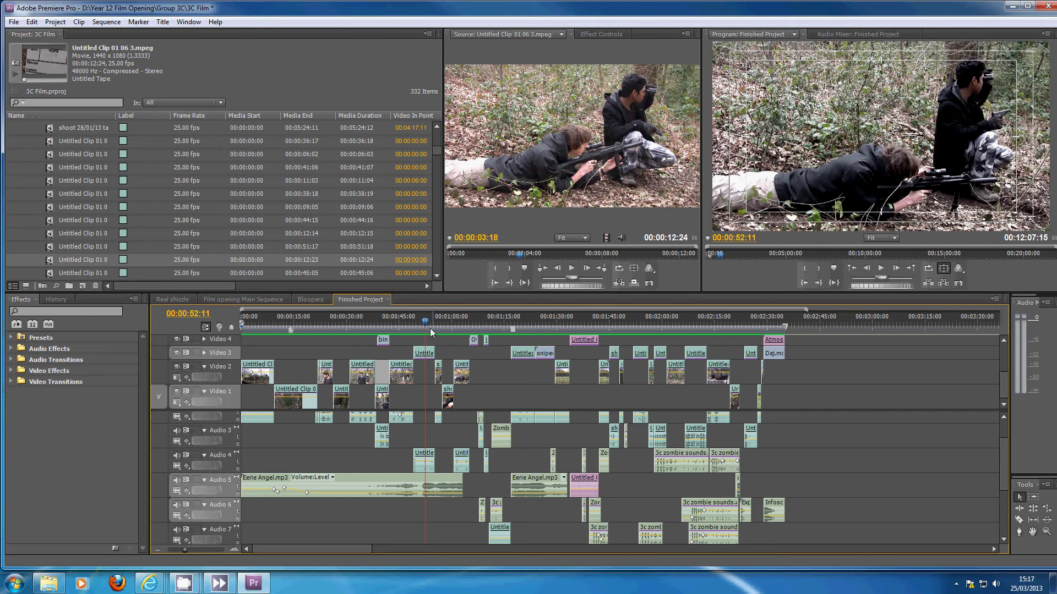
{"action": "key", "text": "space"}
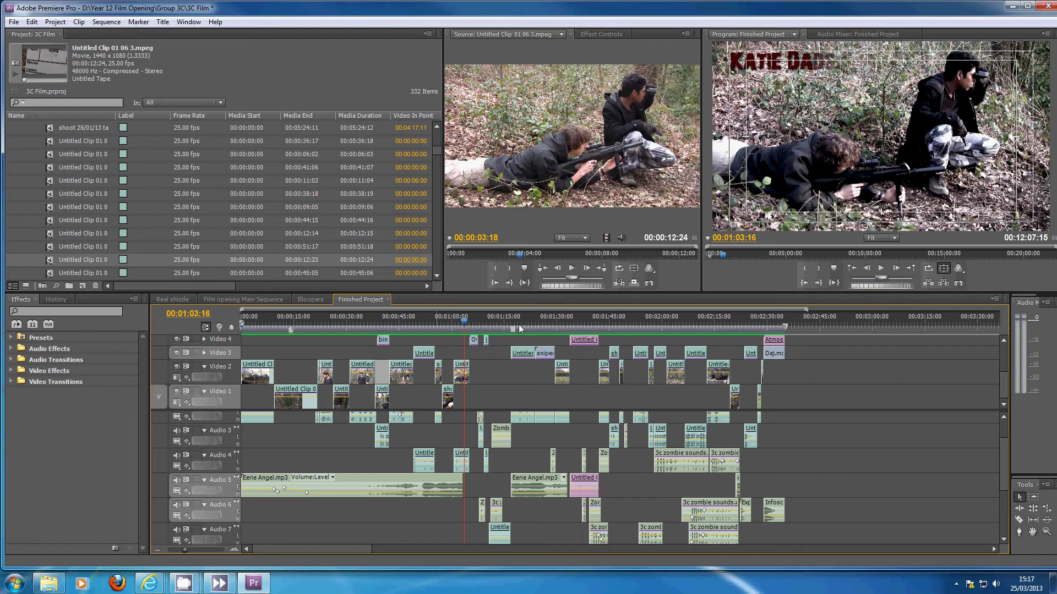
Step: Play from 1:03 up to the sniper-scope view of the zombie at about 1:25
{"action": "left_click", "coordinate": [466, 326]}
{"action": "key", "text": "space"}
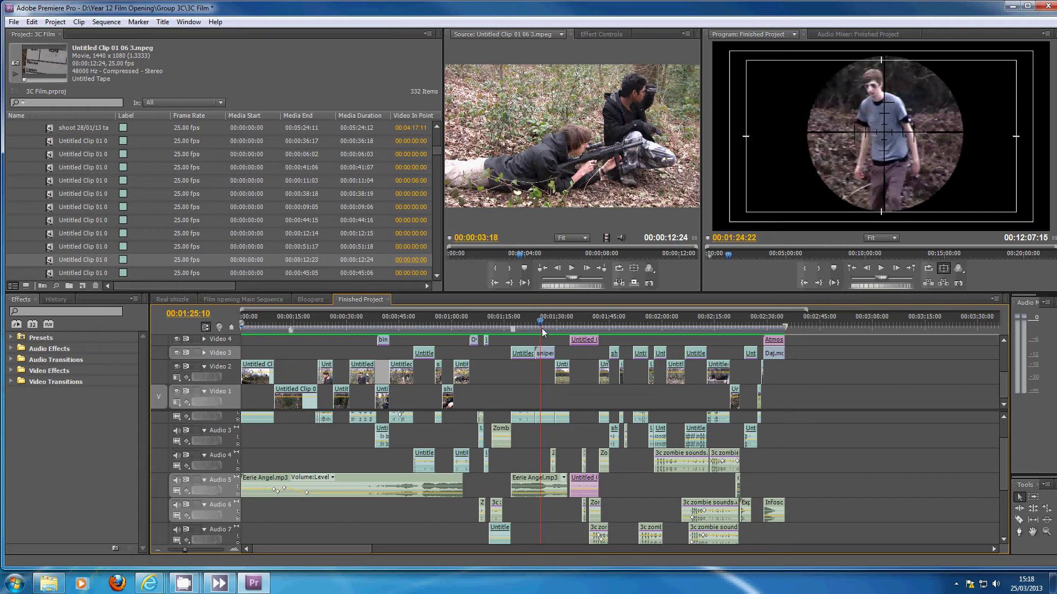
Step: Play on past the scope shot, then replay from about 1:50 through the gunfire shots to the director credit
{"action": "key", "text": "space"}
{"action": "left_click_drag", "start_coordinate": [427, 328], "coordinate": [571, 326]}
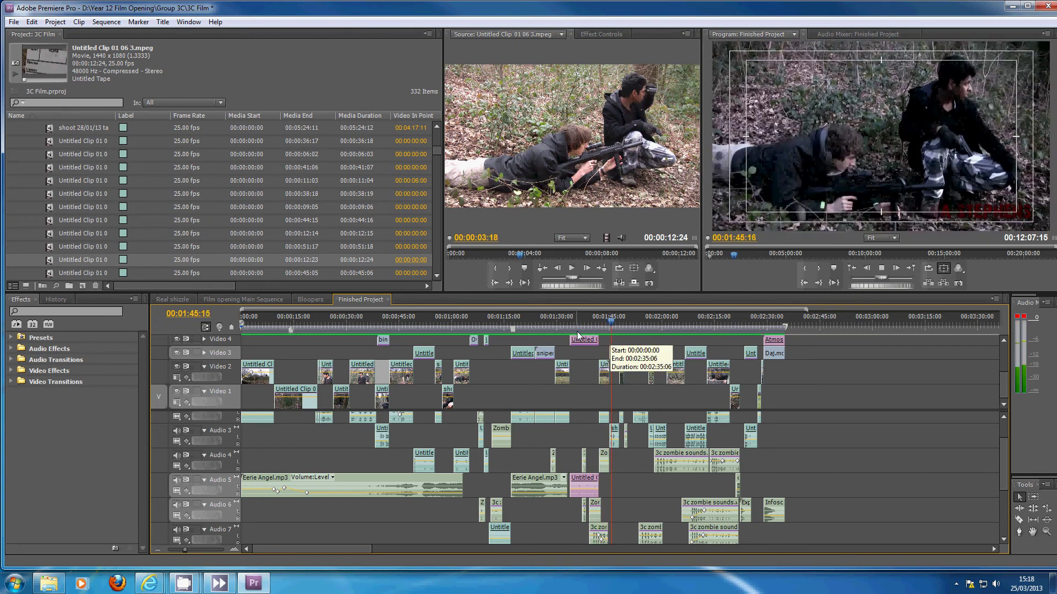
{"action": "key", "text": "space"}
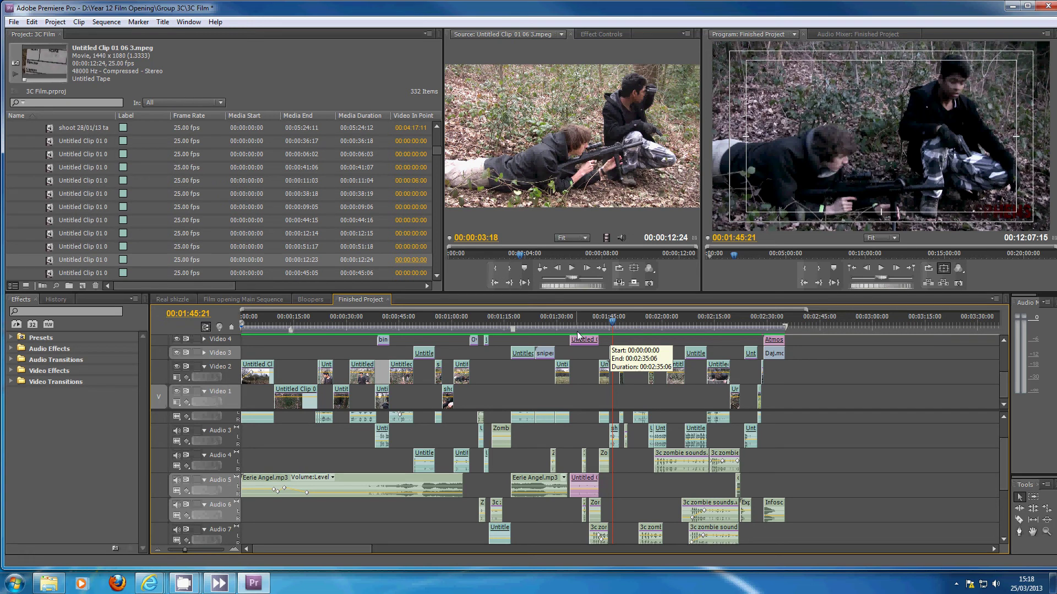
{"action": "key", "text": "space"}
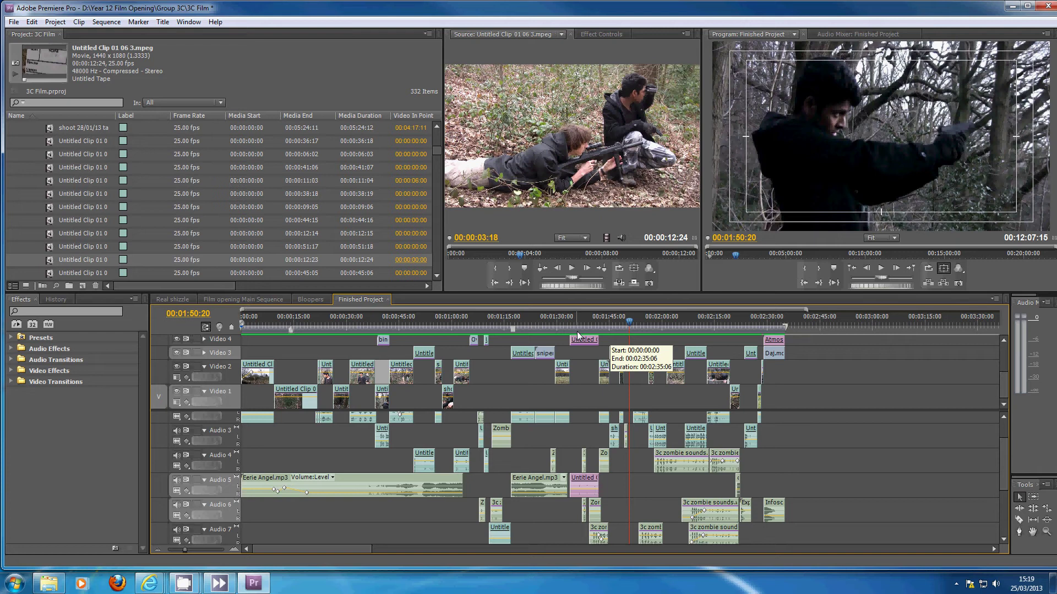
{"action": "left_click", "coordinate": [625, 325]}
{"action": "left_click_drag", "start_coordinate": [625, 326], "coordinate": [630, 326]}
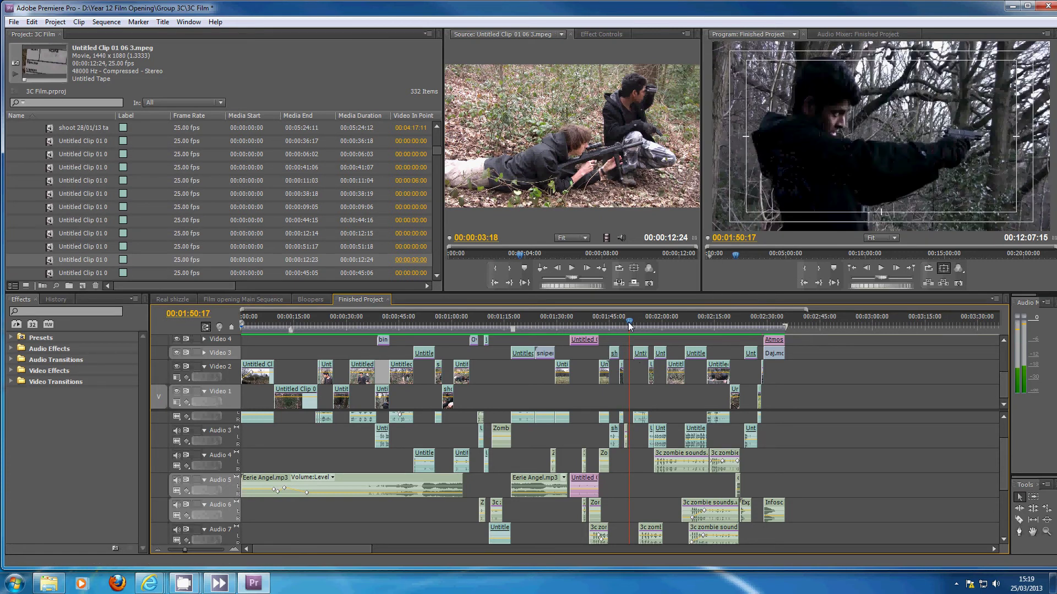
{"action": "key", "text": "space"}
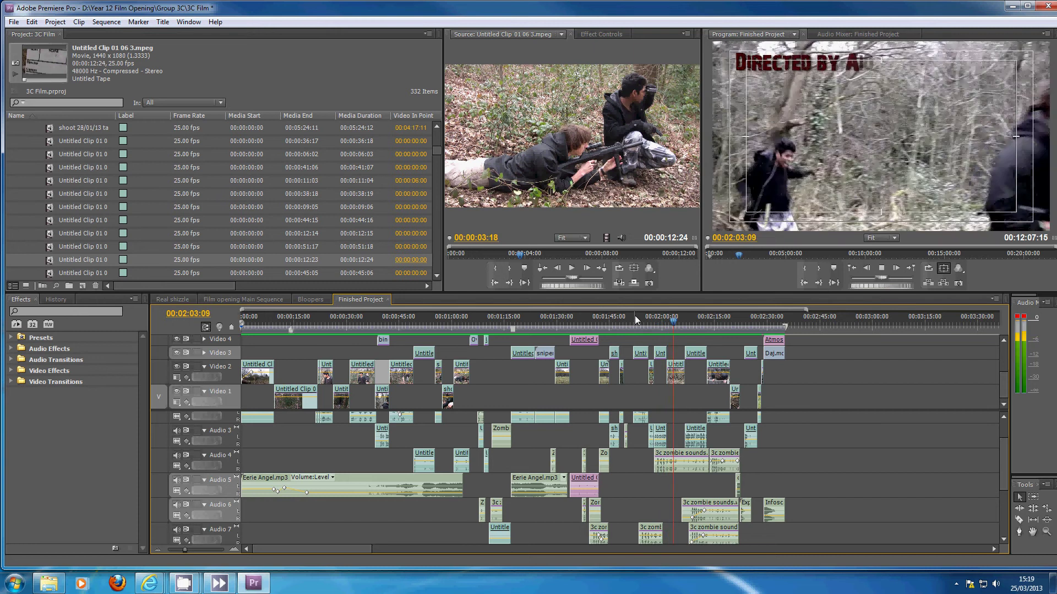
Step: Scrub through the shots between 1:50 and 1:55, then replay from 1:55
{"action": "left_click", "coordinate": [654, 325]}
{"action": "mouse_move", "coordinate": [656, 327]}
{"action": "left_mouse_down"}
{"action": "mouse_move", "coordinate": [629, 338]}
{"action": "mouse_move", "coordinate": [660, 339]}
{"action": "left_mouse_up"}
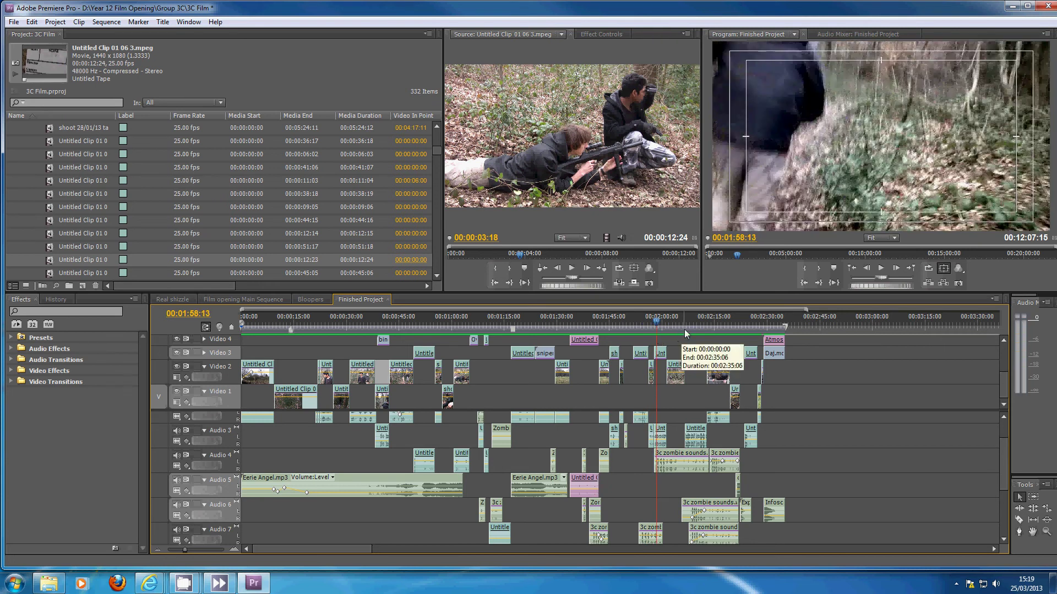
{"action": "left_click", "coordinate": [648, 325]}
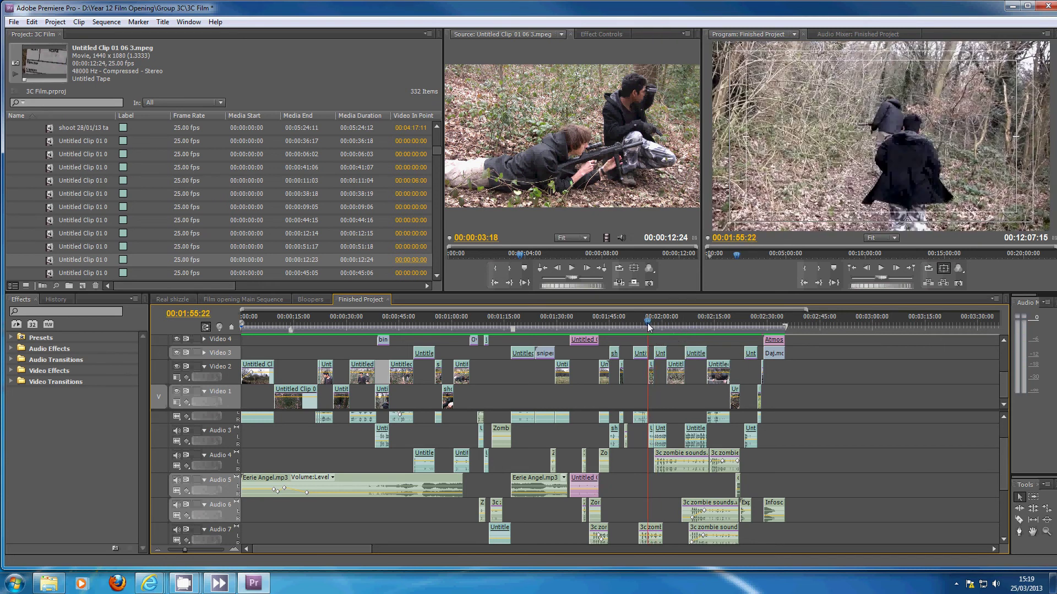
{"action": "key", "text": "space"}
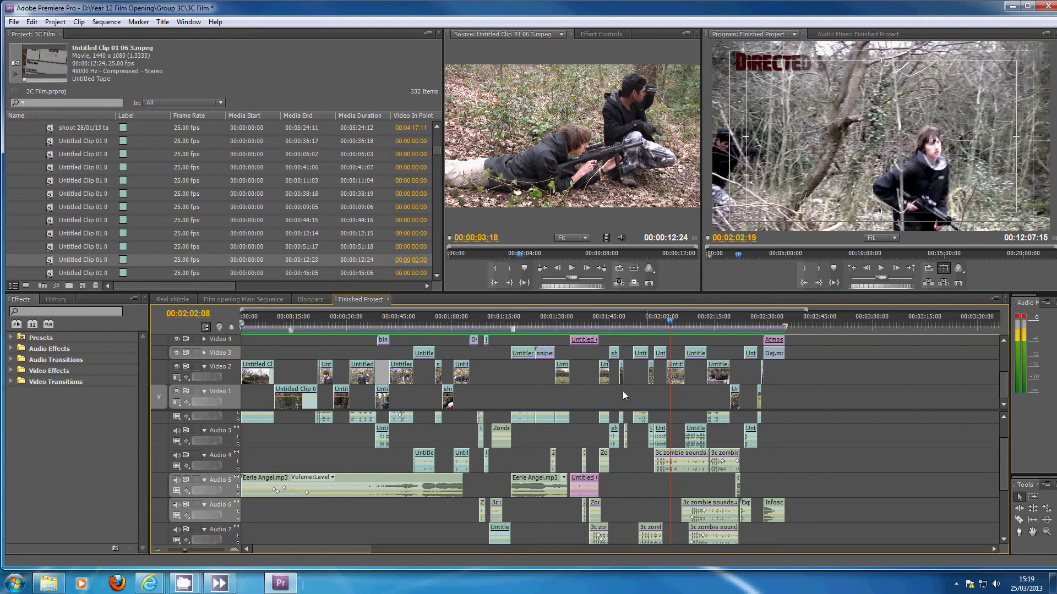
Step: Replay from 1:59 and again from 2:00, past the grenade close-up to about 2:23
{"action": "left_click", "coordinate": [660, 326]}
{"action": "key", "text": "space"}
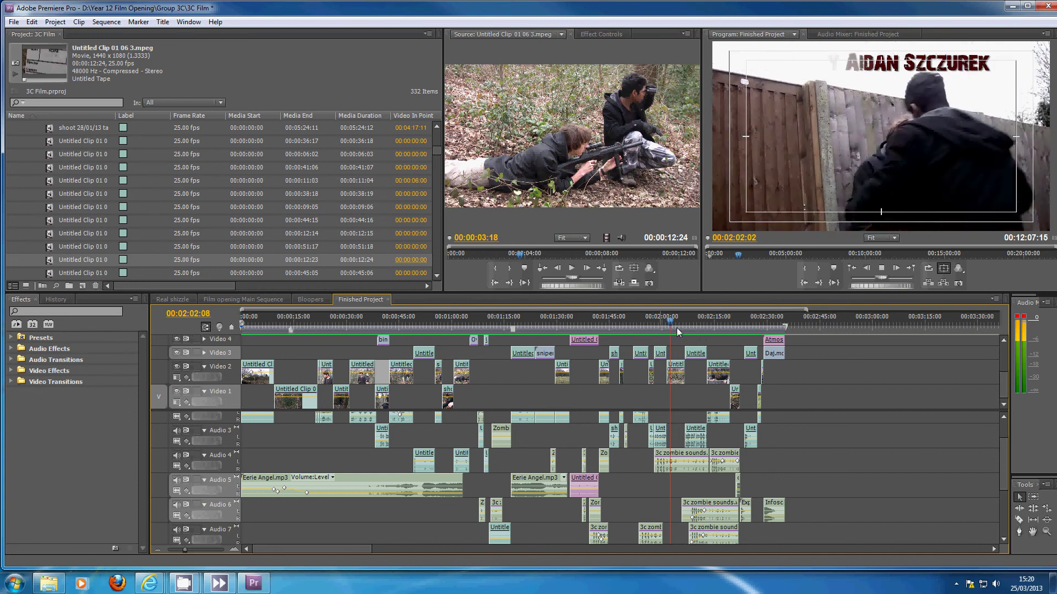
{"action": "left_click", "coordinate": [663, 321]}
{"action": "key", "text": "space"}
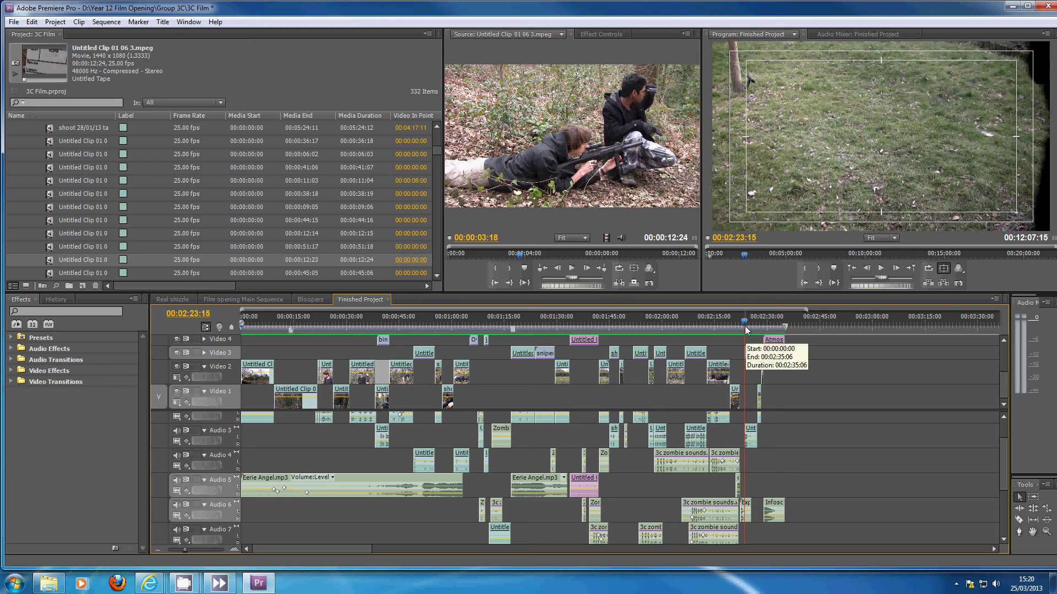
Step: Step frame by frame through the explosion between 2:22 and 2:23, ending on the smoke
{"action": "left_click_drag", "start_coordinate": [745, 326], "coordinate": [744, 325]}
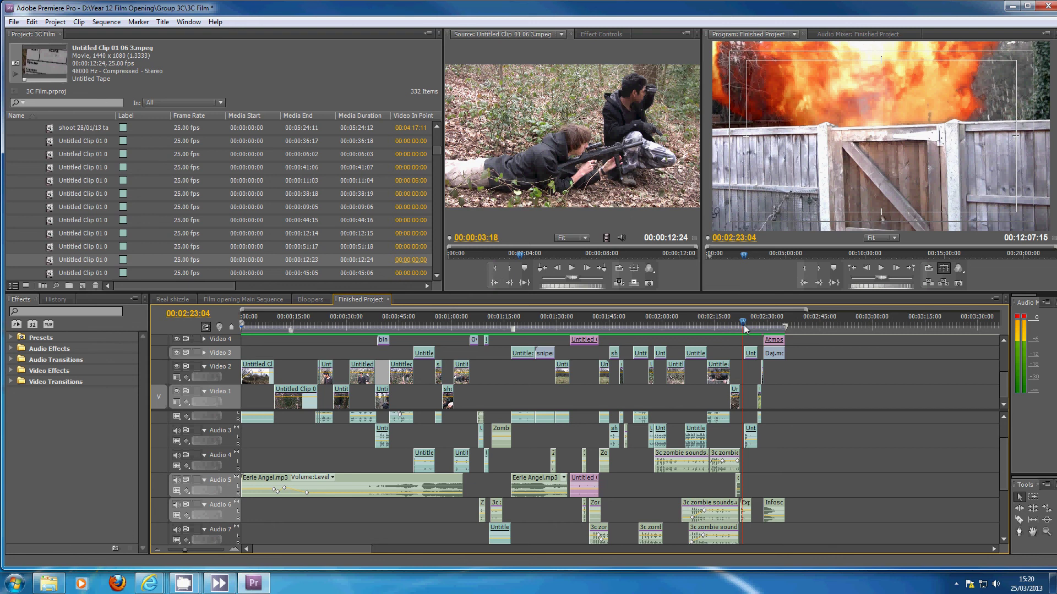
{"action": "left_click_drag", "start_coordinate": [744, 325], "coordinate": [745, 324]}
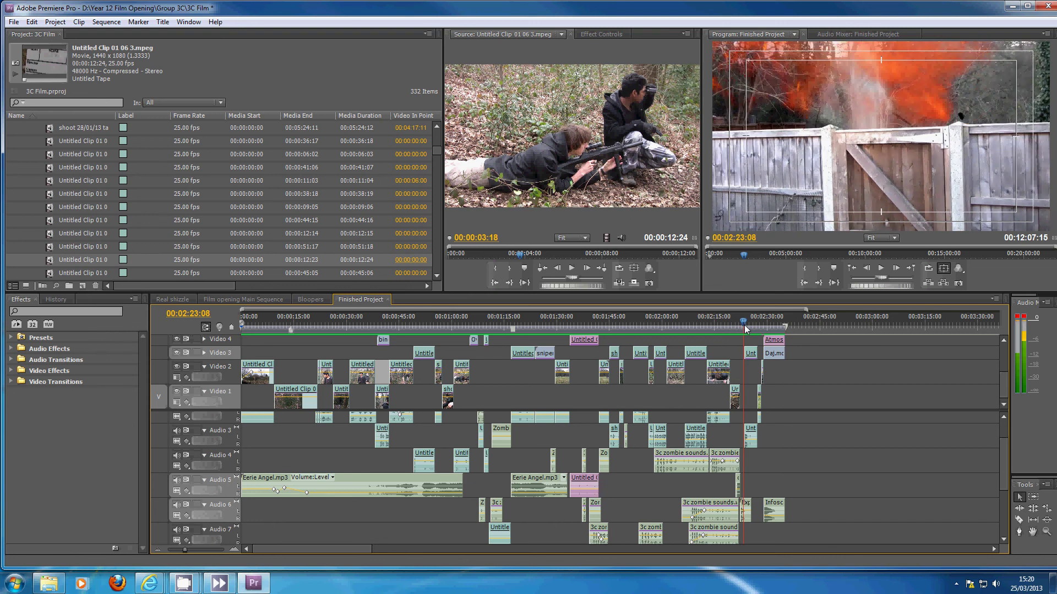
{"action": "left_click_drag", "start_coordinate": [744, 325], "coordinate": [742, 324]}
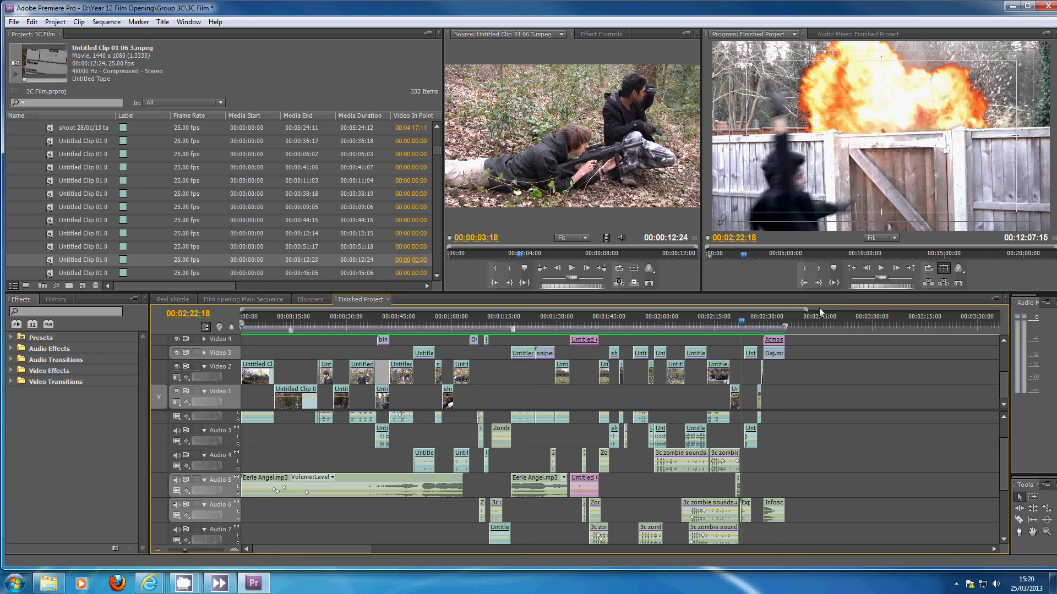
{"action": "left_click", "coordinate": [744, 324]}
Step: Play on from the explosion and stop on the red ELEMENT 115 title
{"action": "key", "text": "space"}
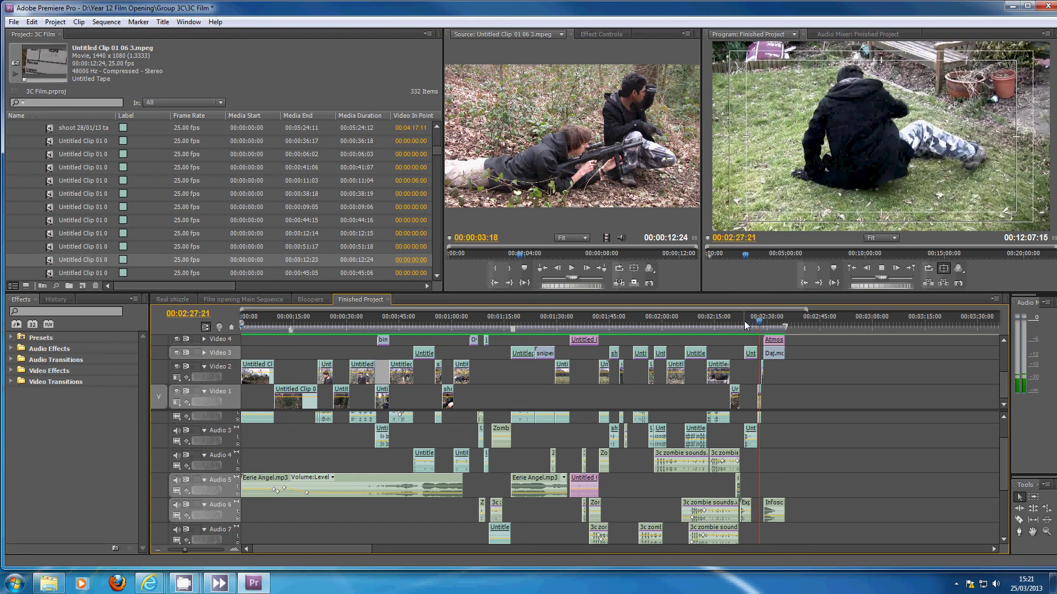
{"action": "key", "text": "space"}
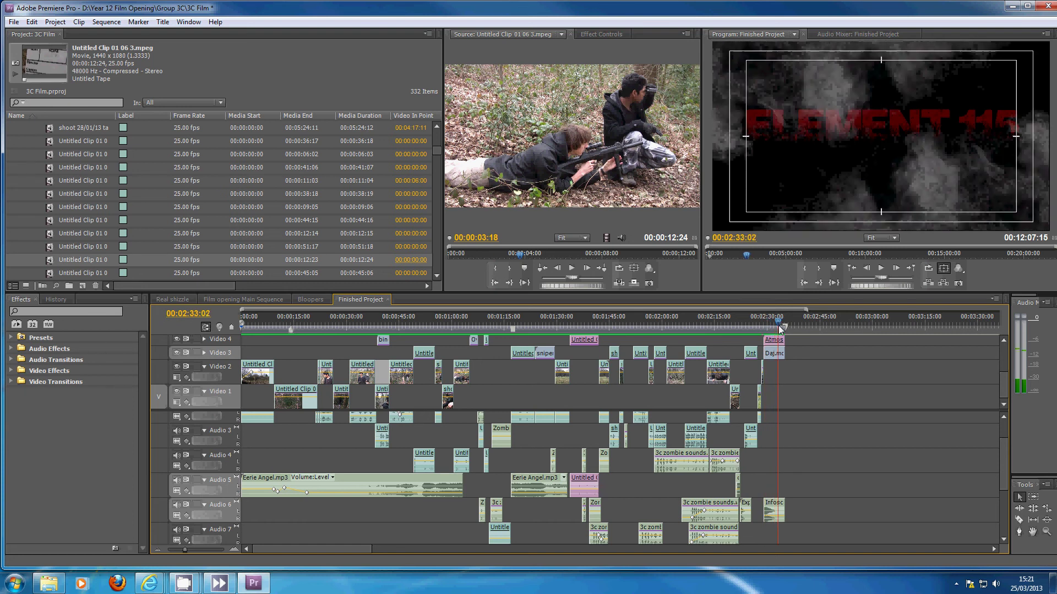
{"action": "left_click_drag", "start_coordinate": [779, 326], "coordinate": [780, 326]}
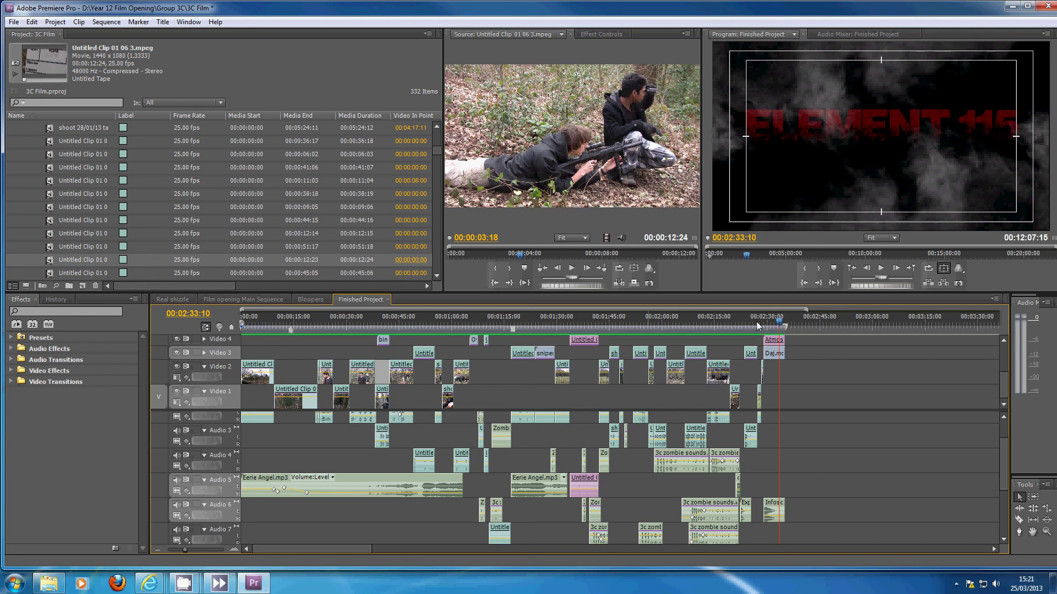
Step: Minimize and restore Premiere Pro, then scrub back to the sniper name-credit shot at 0:50
{"action": "left_click", "coordinate": [252, 582]}
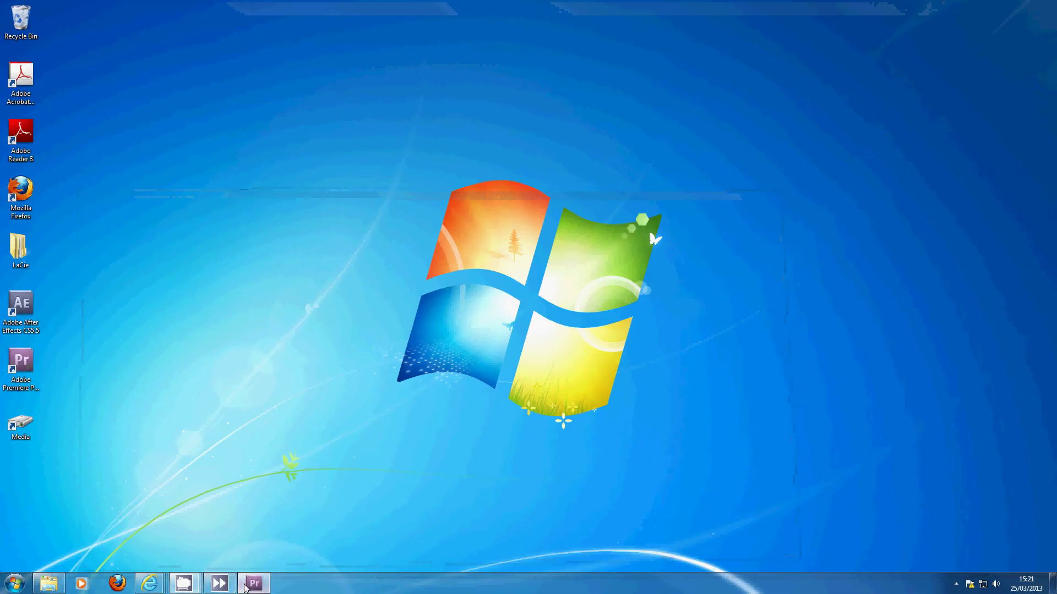
{"action": "left_click", "coordinate": [253, 583]}
{"action": "left_click_drag", "start_coordinate": [450, 320], "coordinate": [418, 324]}
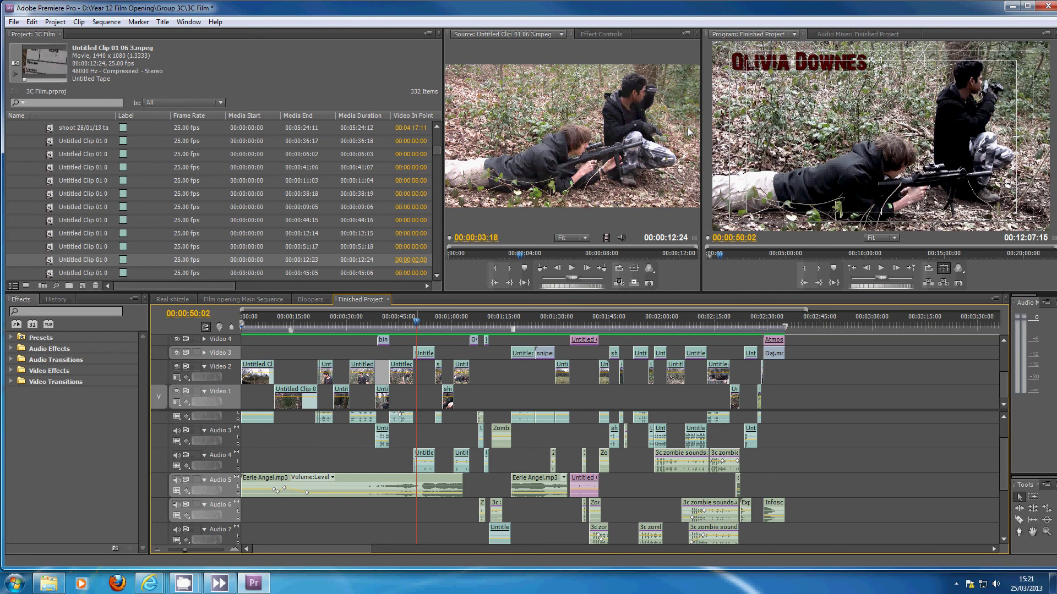